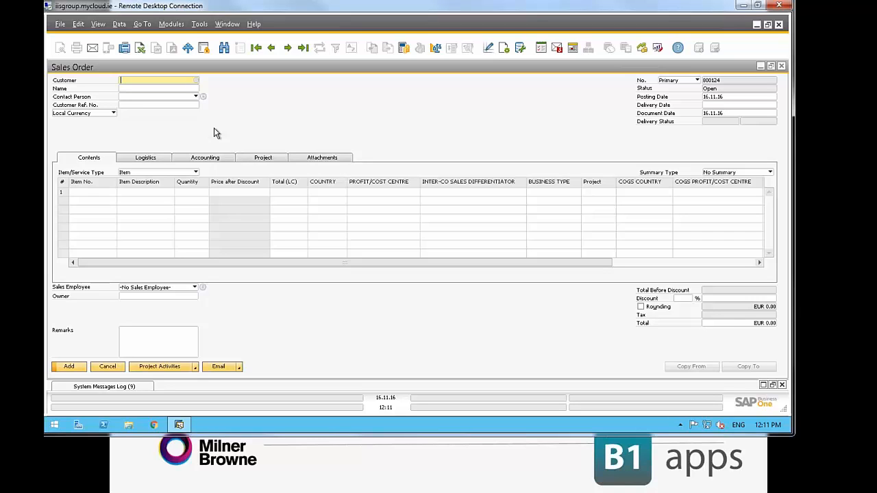
Enter the customer code for Milner Browne UK as the customer of the new sales order
{"action": "type", "text": "MBC"}
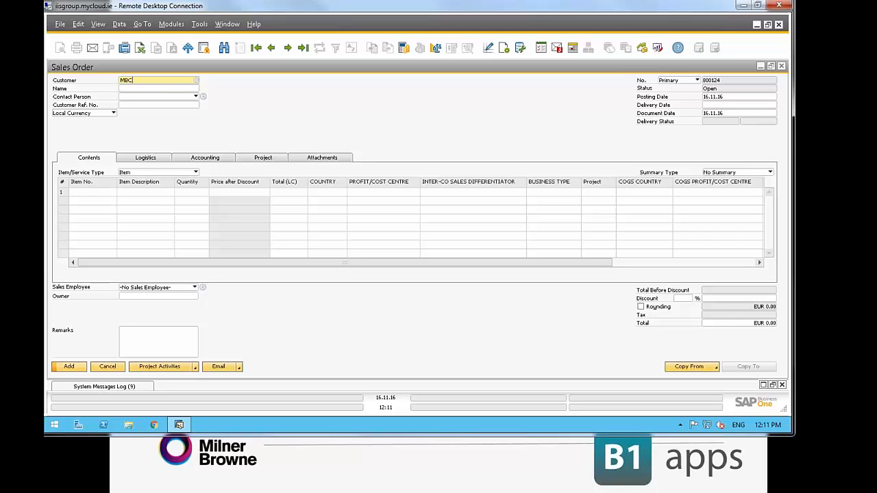
{"action": "type", "text": "02"}
{"action": "key", "text": "Tab"}
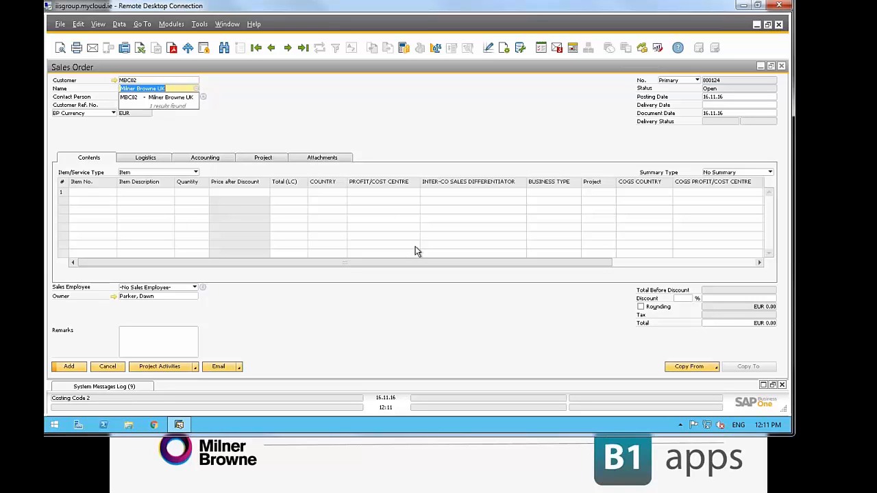
Set the sales order's delivery date to 30.11.16 and show the order's project settings
{"action": "left_click", "coordinate": [720, 107]}
{"action": "type", "text": "30."}
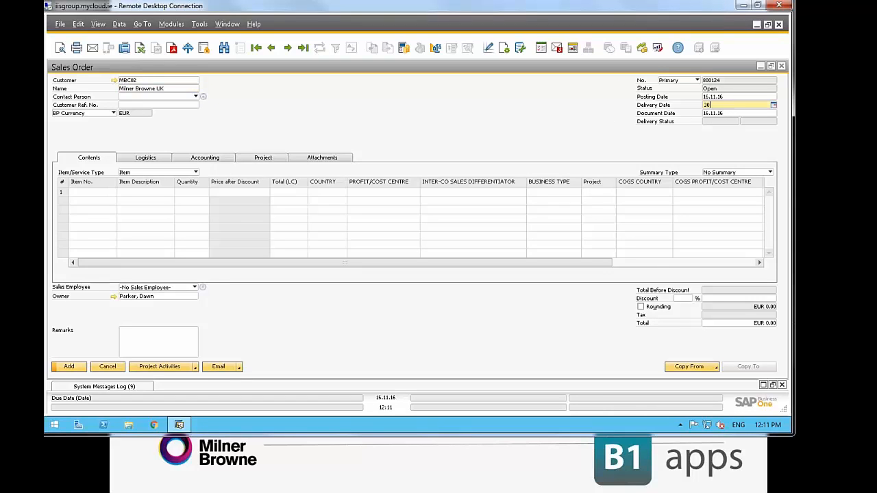
{"action": "type", "text": "11"}
{"action": "key", "text": "Tab"}
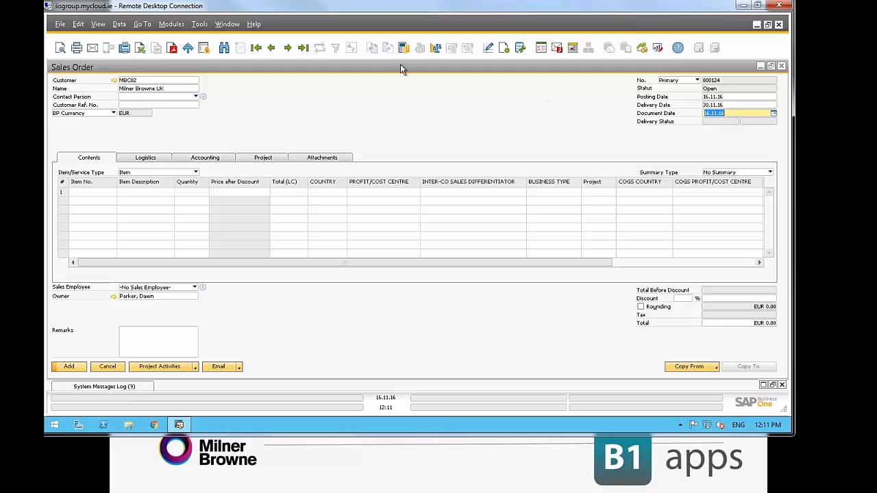
{"action": "left_click", "coordinate": [260, 161]}
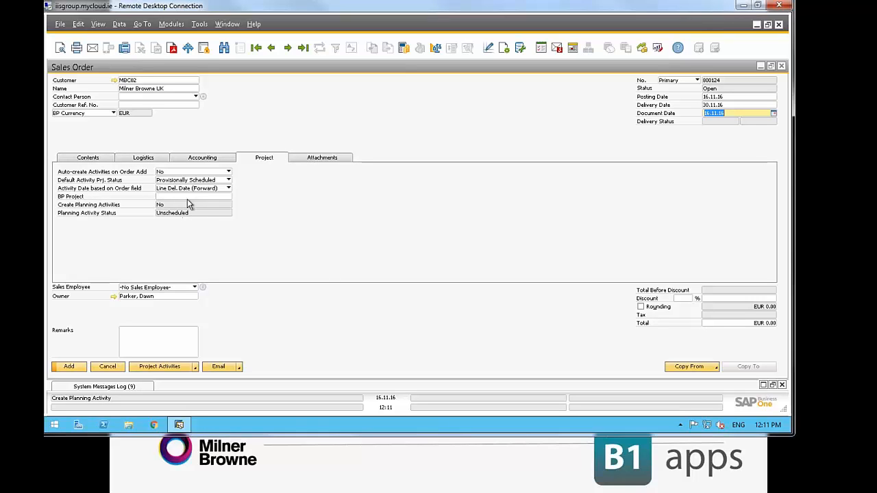
{"action": "left_click", "coordinate": [189, 196]}
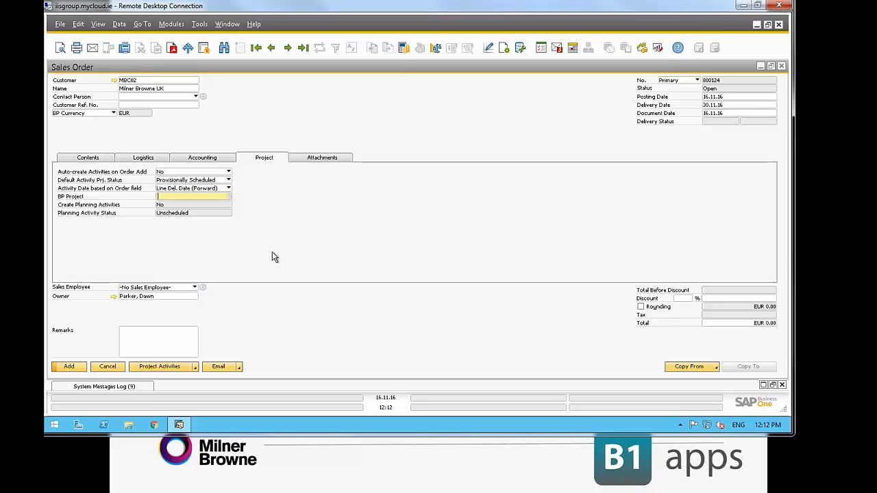
{"action": "type", "text": "ZZZDEV"}
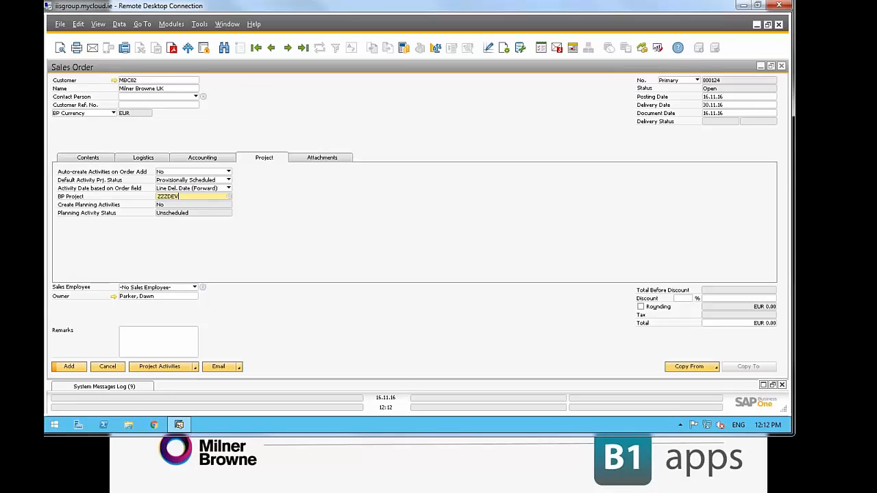
{"action": "key", "text": "Tab"}
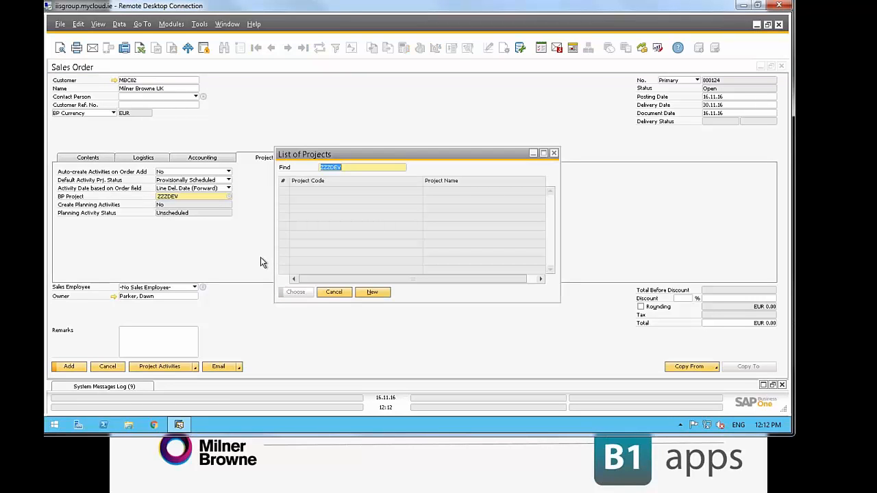
{"action": "left_click", "coordinate": [337, 292]}
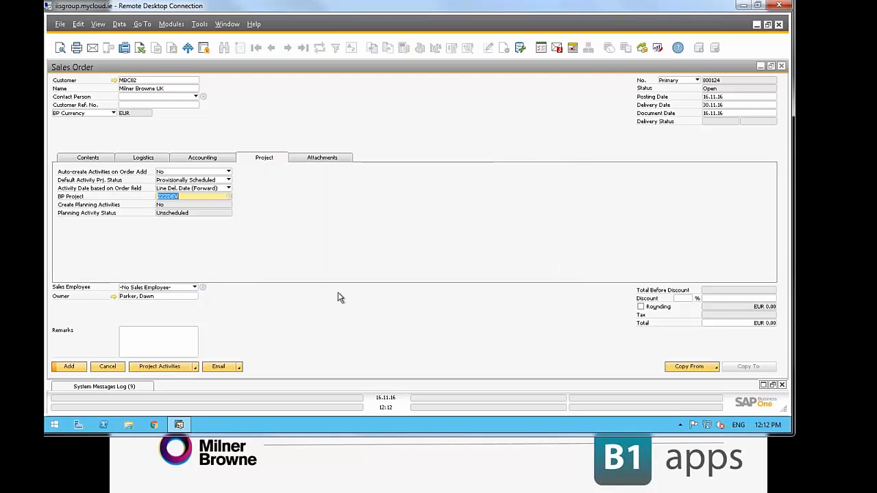
{"action": "key", "text": "BackSpace"}
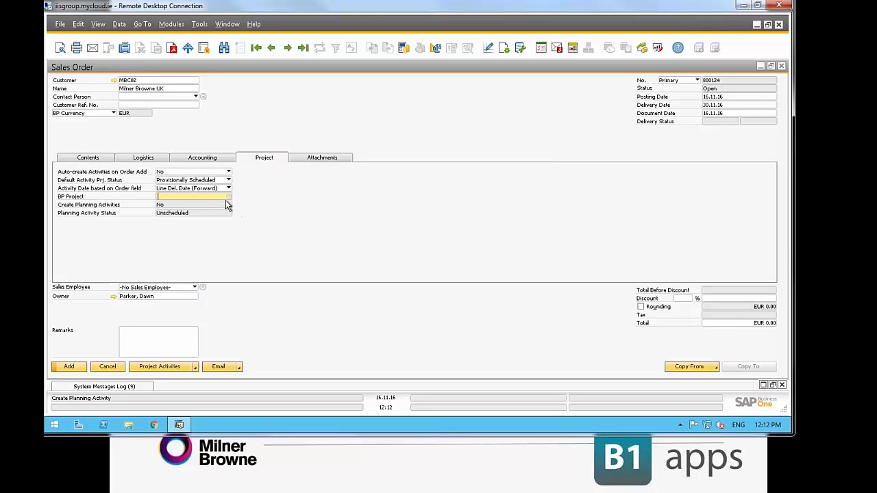
Find the Development project in the project list and assign ZZZ DEV as the order's BP Project
{"action": "left_click", "coordinate": [228, 197]}
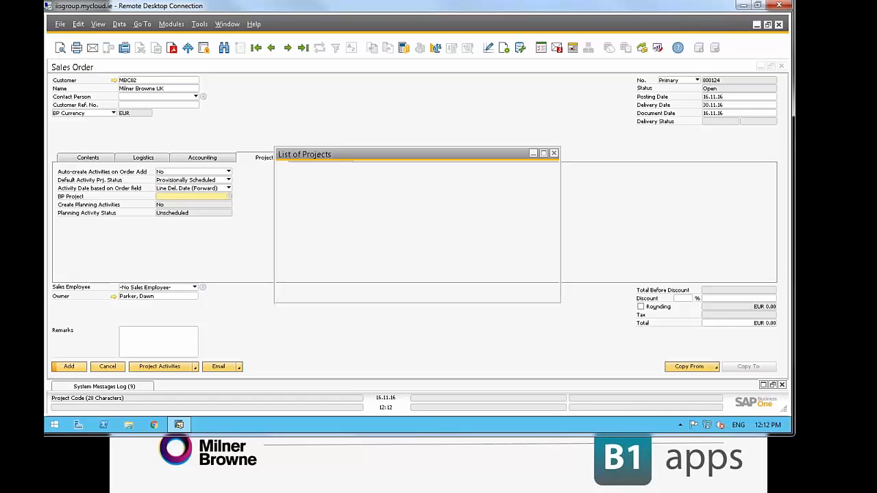
{"action": "type", "text": "z"}
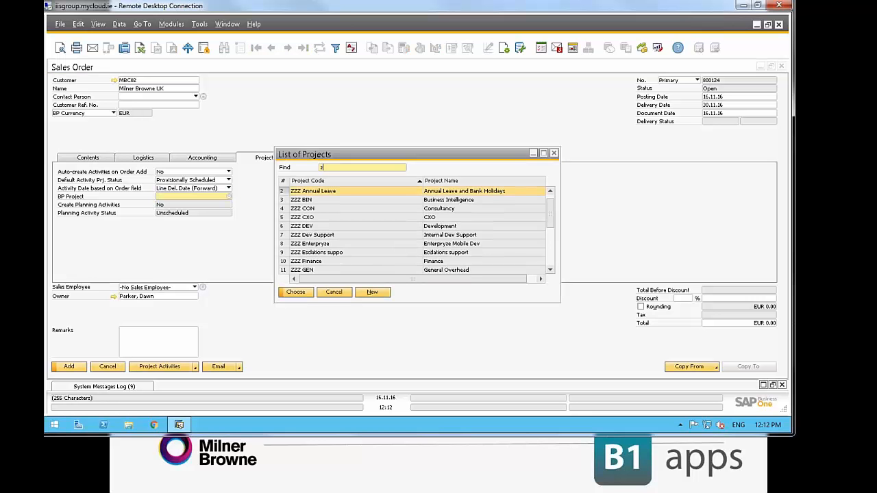
{"action": "type", "text": "z"}
{"action": "left_click", "coordinate": [288, 227]}
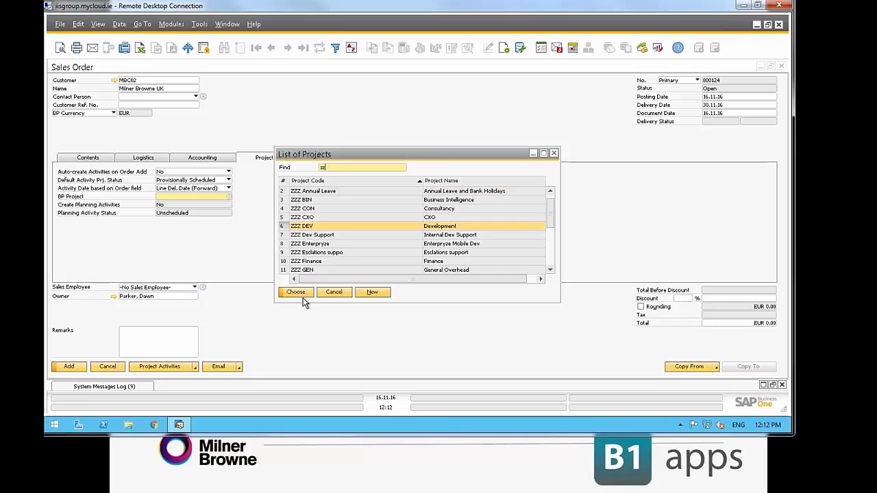
{"action": "left_click", "coordinate": [296, 293]}
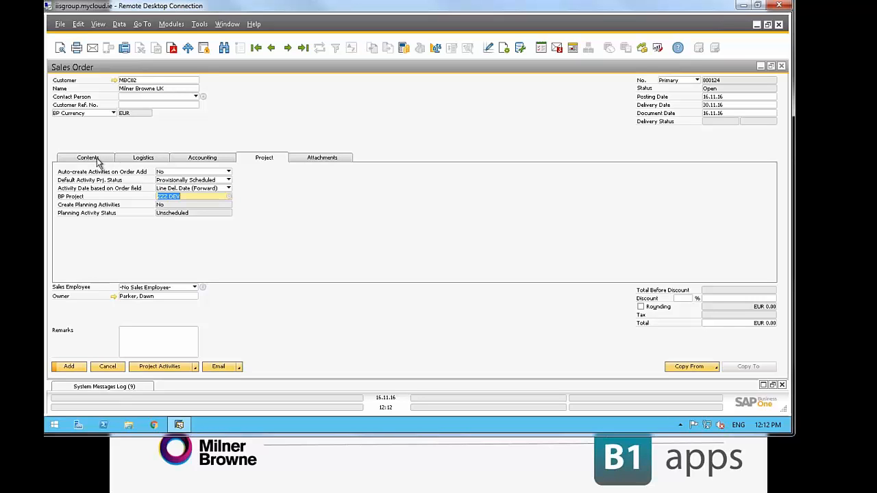
Add item MBDEV100 to the first line of the order contents
{"action": "left_click", "coordinate": [97, 160]}
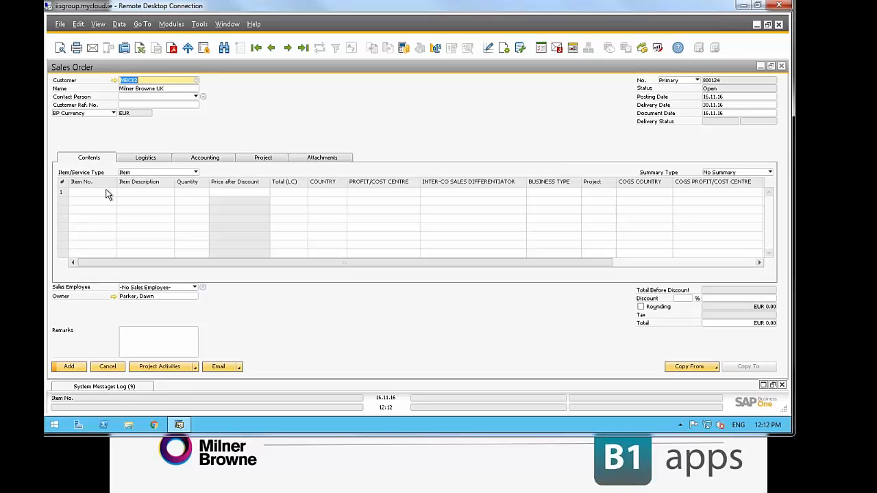
{"action": "left_click", "coordinate": [105, 195]}
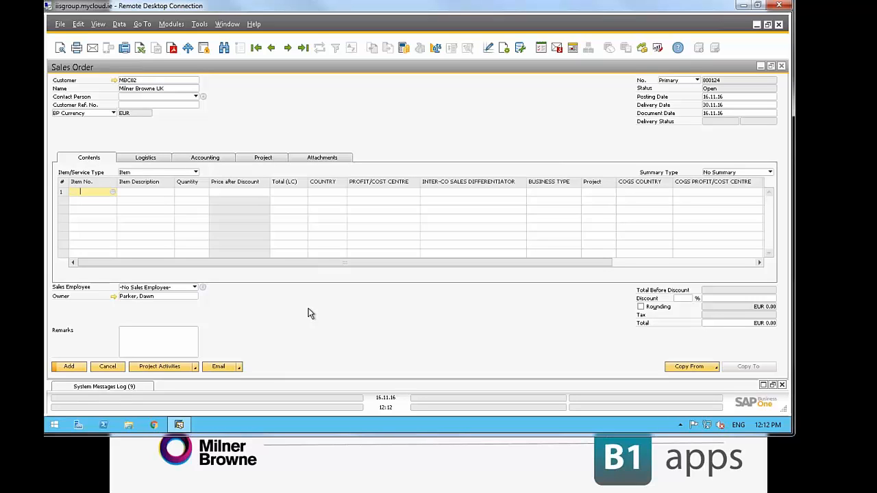
{"action": "type", "text": "mbdev100"}
{"action": "key", "text": "Tab"}
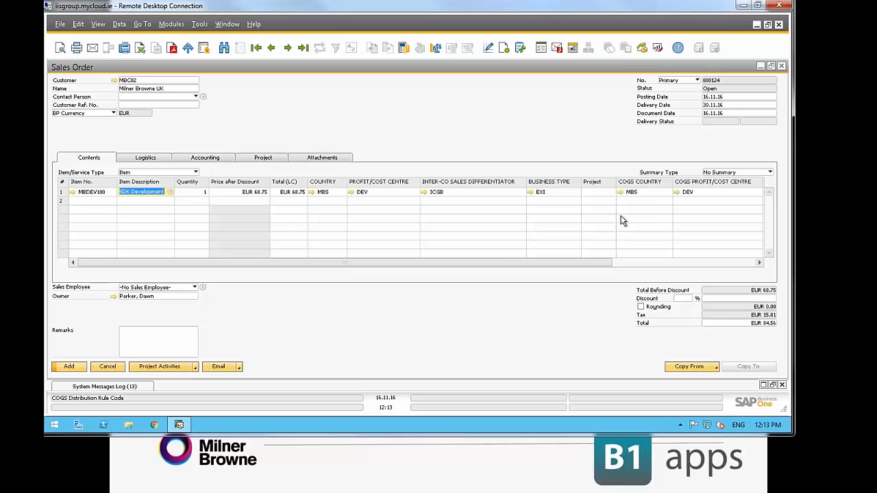
Add item MBPM101 to the second line of the order contents
{"action": "left_click", "coordinate": [86, 203]}
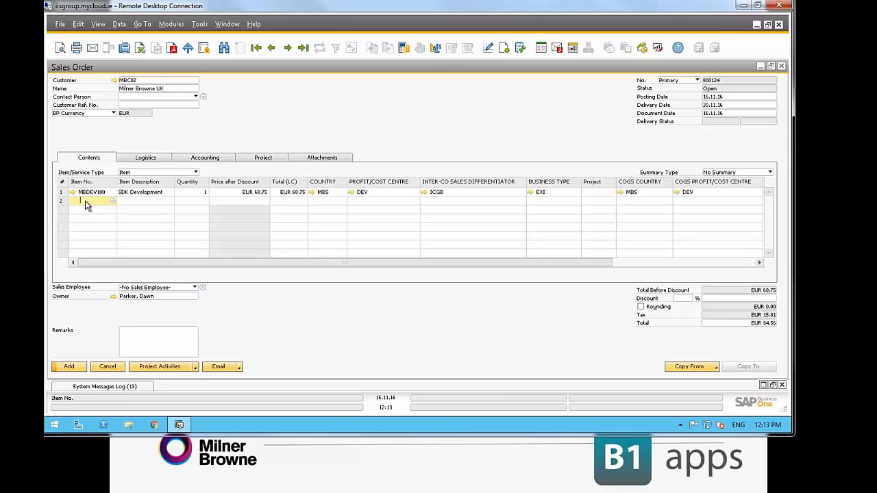
{"action": "type", "text": "M"}
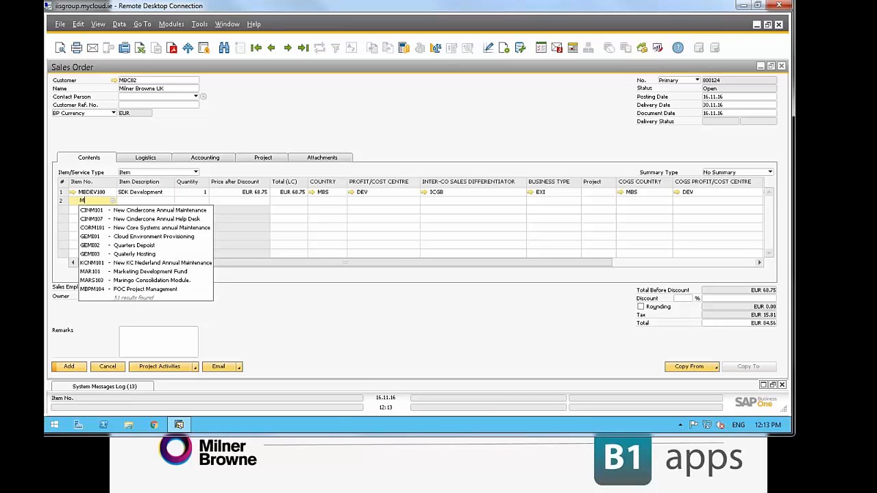
{"action": "type", "text": "BPM10"}
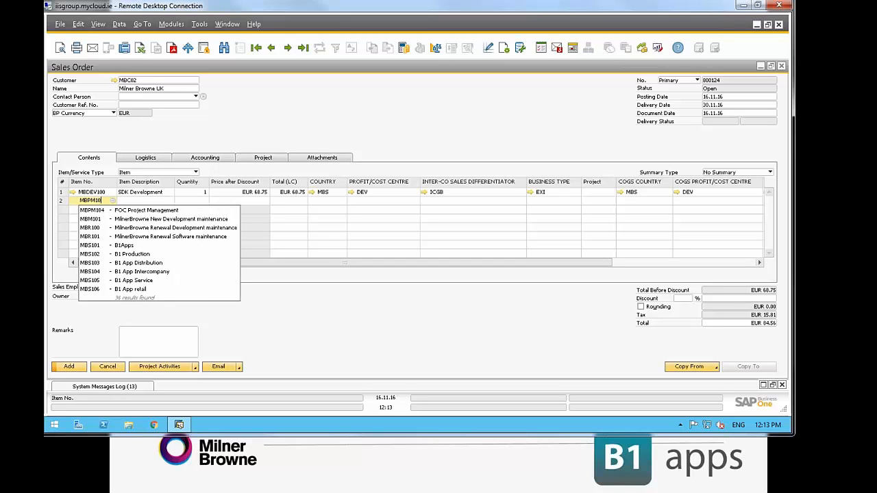
{"action": "type", "text": "1"}
{"action": "key", "text": "Tab"}
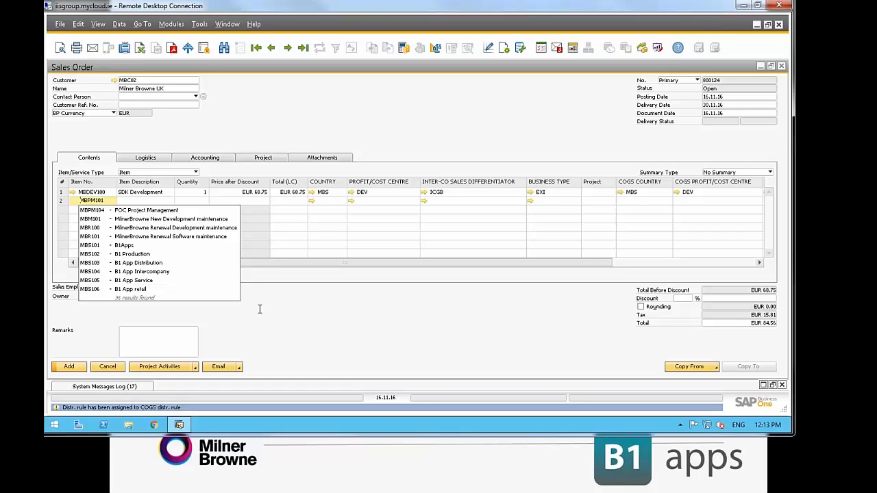
{"action": "key", "text": "Tab"}
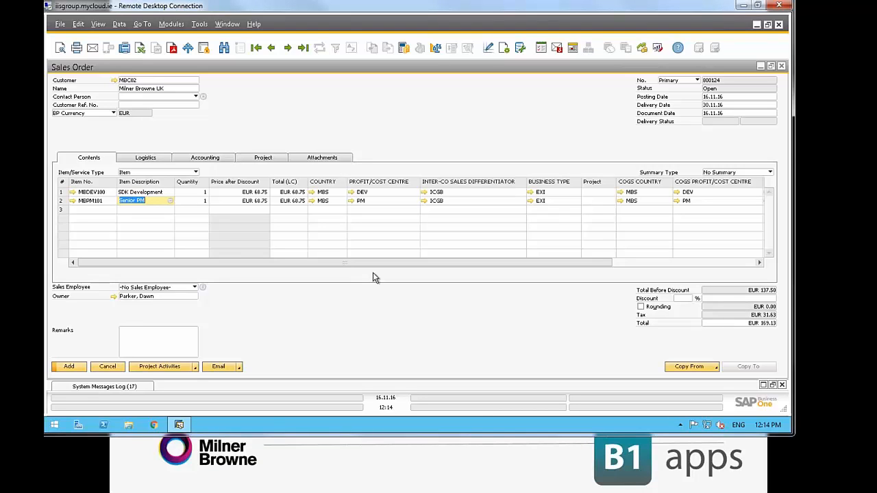
Clear the inter-co sales differentiator on the MBDEV100 line and try to add the sales order
{"action": "left_click", "coordinate": [449, 194]}
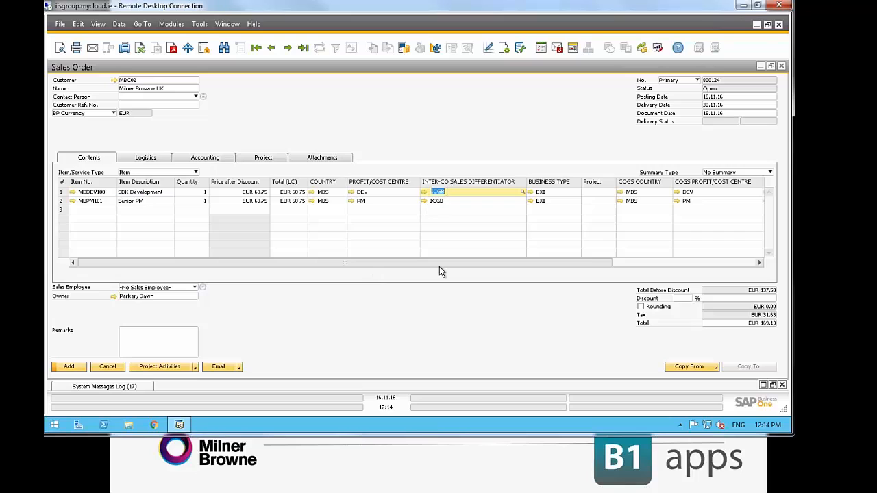
{"action": "key", "text": "BackSpace"}
{"action": "left_click", "coordinate": [69, 371]}
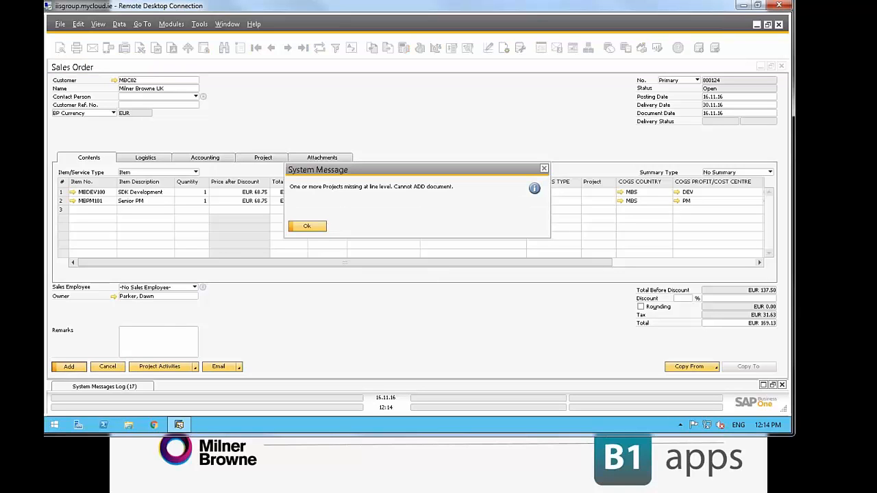
{"action": "left_click", "coordinate": [306, 227]}
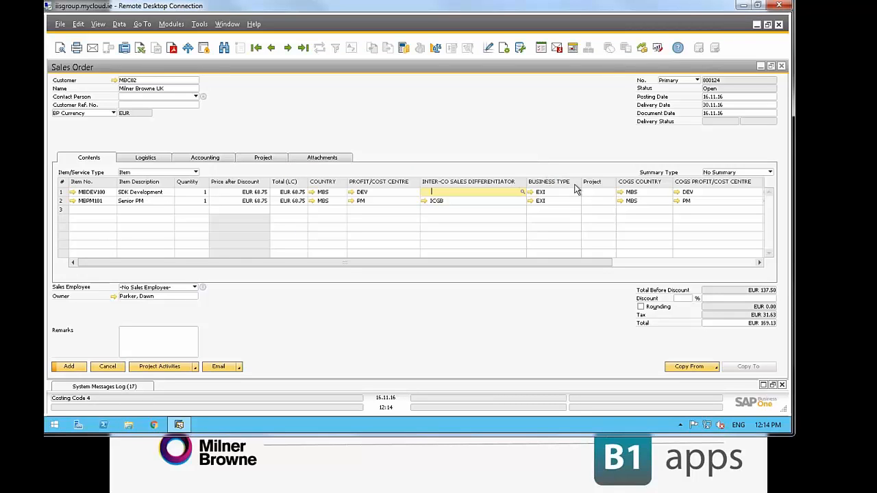
Set the project to ZZZ DEV on both the MBDEV100 and MBPM101 order lines
{"action": "left_click", "coordinate": [598, 191]}
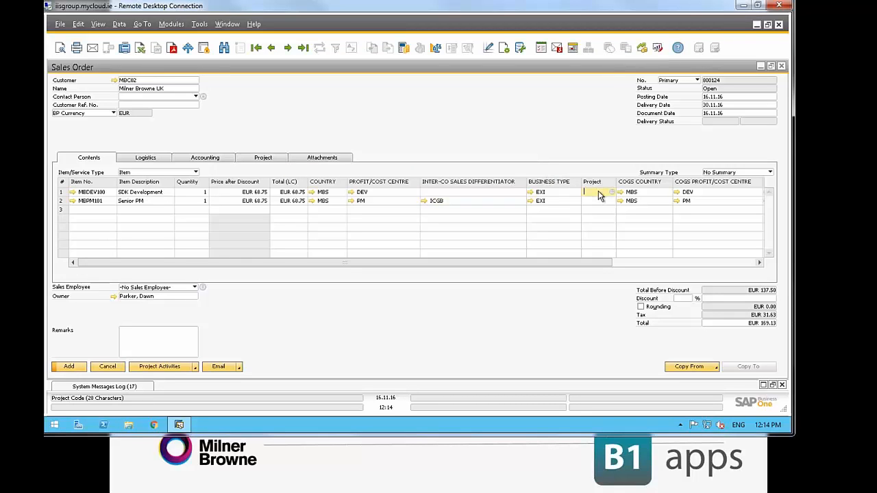
{"action": "type", "text": "zzz dev"}
{"action": "key", "text": "Tab"}
{"action": "left_click", "coordinate": [600, 202]}
{"action": "type", "text": "zzz dev"}
{"action": "key", "text": "Tab"}
{"action": "key", "text": "Tab"}
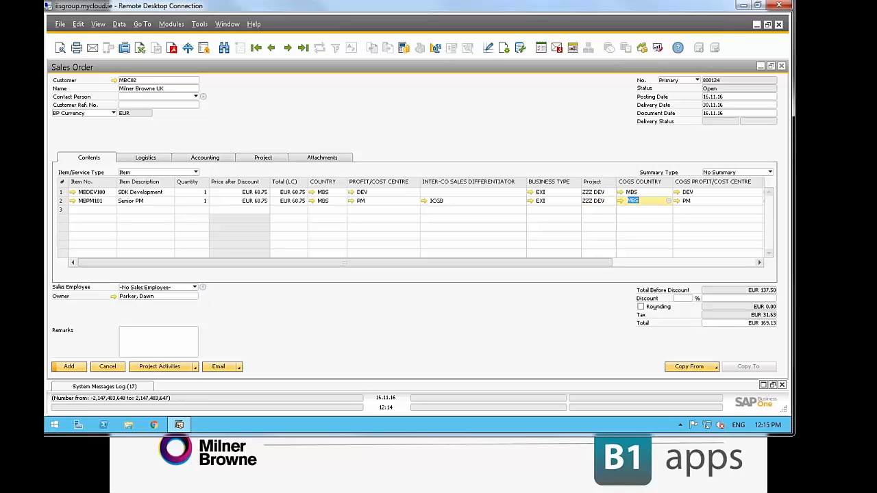
Try to add the sales order with the first line's differentiator blank, accepting the posting date notice and dismissing the system message
{"action": "left_click", "coordinate": [67, 367]}
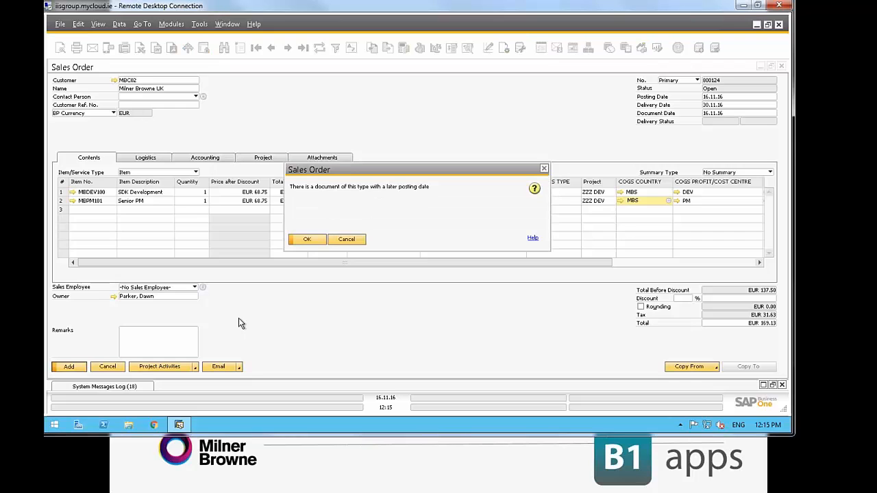
{"action": "left_click", "coordinate": [306, 240]}
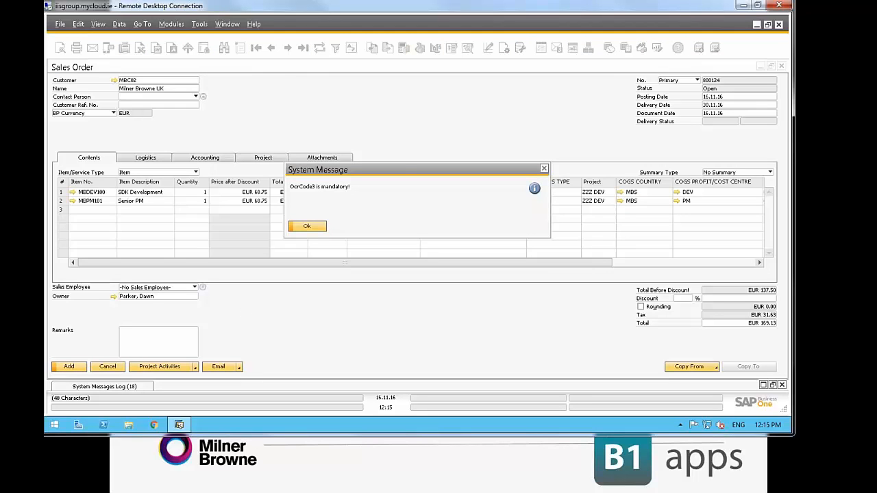
{"action": "left_click_drag", "start_coordinate": [394, 167], "coordinate": [398, 264]}
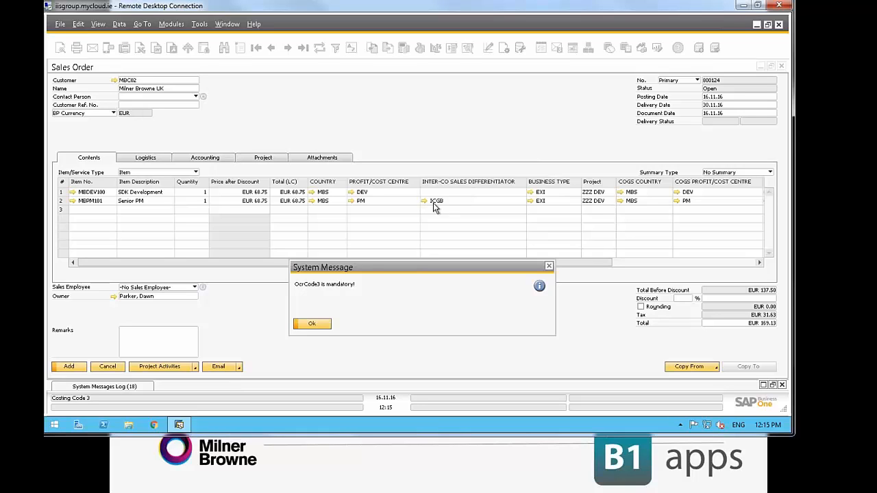
{"action": "left_click", "coordinate": [311, 321]}
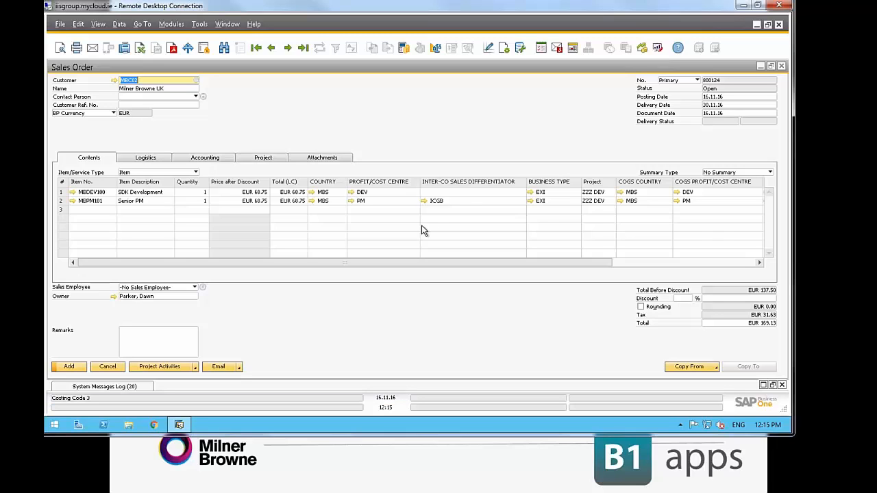
Open the choices for the inter-co sales differentiator on the MBDEV100 line
{"action": "left_click", "coordinate": [465, 194]}
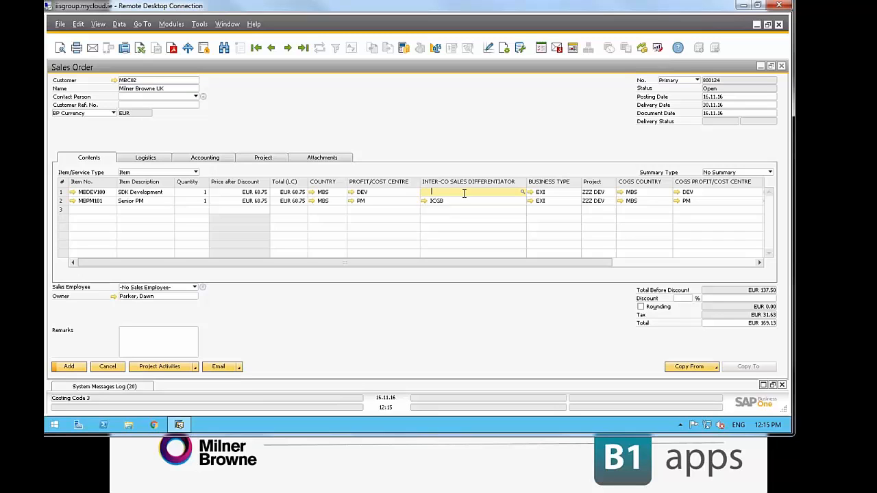
{"action": "left_click", "coordinate": [522, 194]}
Minimize the sales order and maximize the Cost Centre Determination window to review the Sales Order form's rules
{"action": "left_click", "coordinate": [760, 65]}
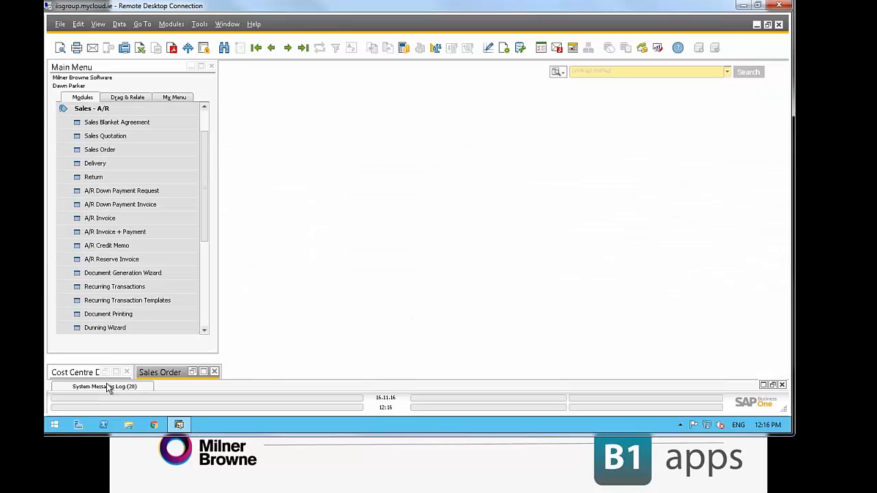
{"action": "left_click", "coordinate": [79, 377]}
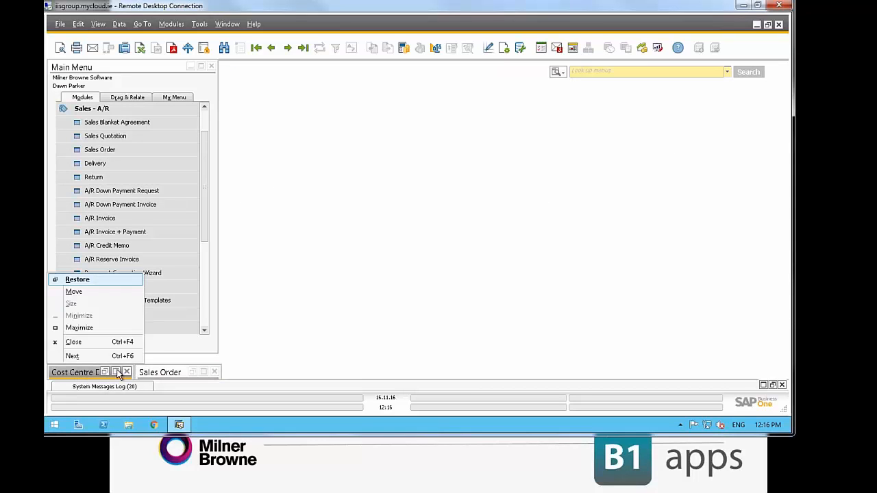
{"action": "left_click", "coordinate": [117, 374]}
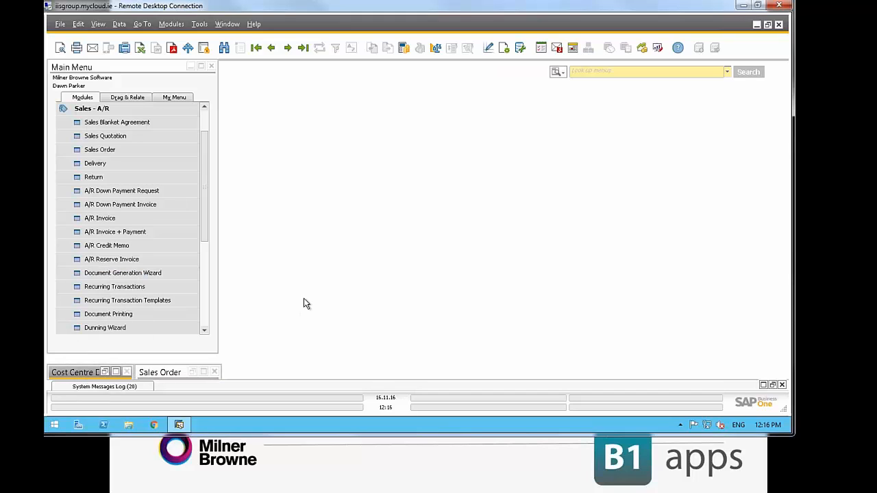
{"action": "left_click", "coordinate": [115, 374]}
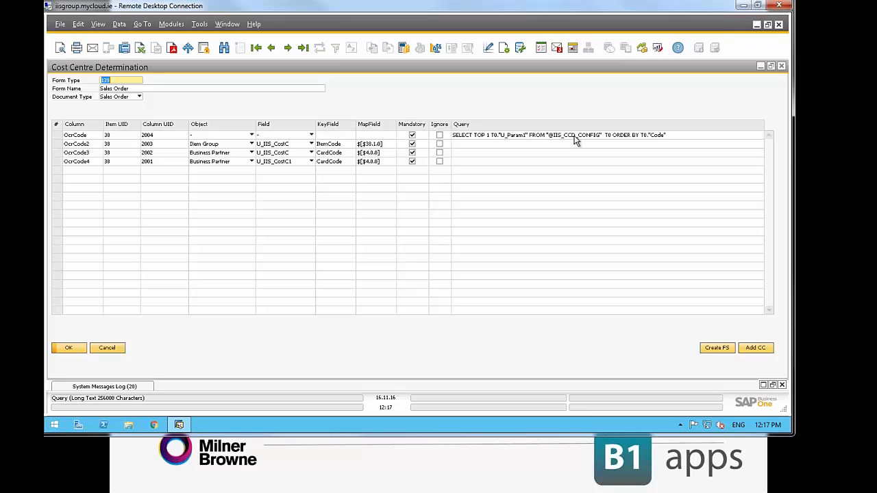
Open the user-defined CCD Configuration table to check its parameter values, and close it without changes
{"action": "left_click", "coordinate": [199, 25]}
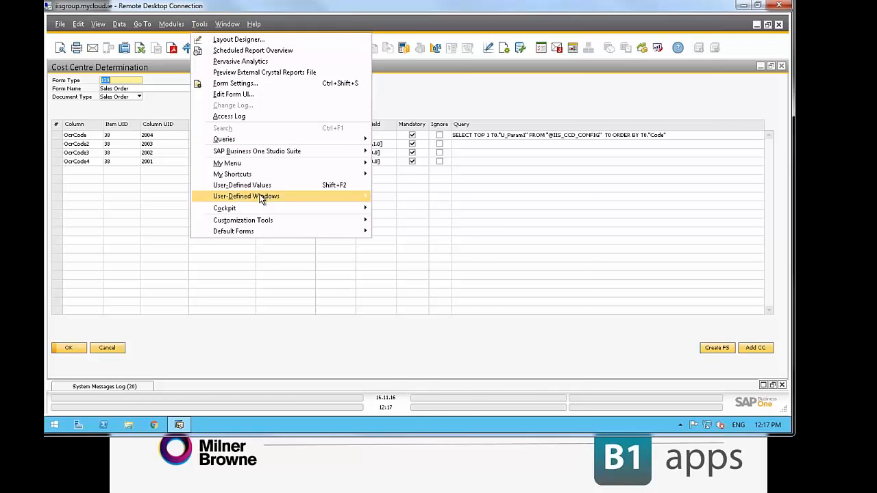
{"action": "mouse_move", "coordinate": [261, 199]}
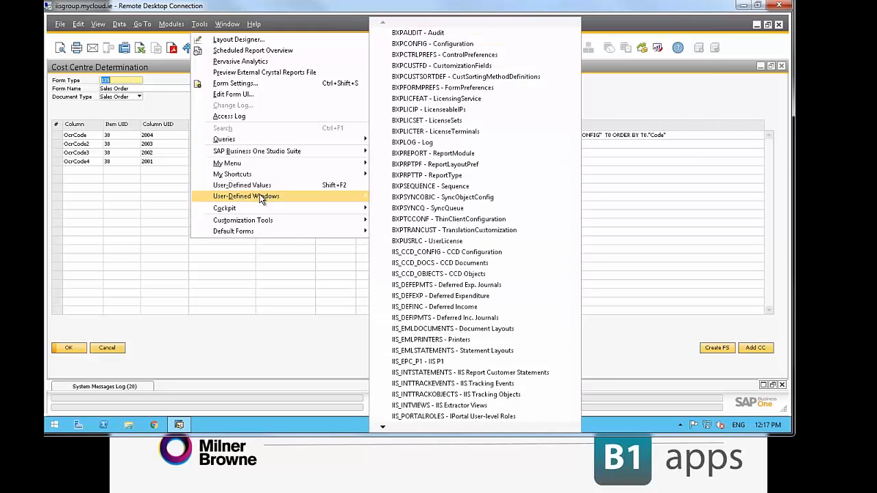
{"action": "left_click", "coordinate": [415, 254]}
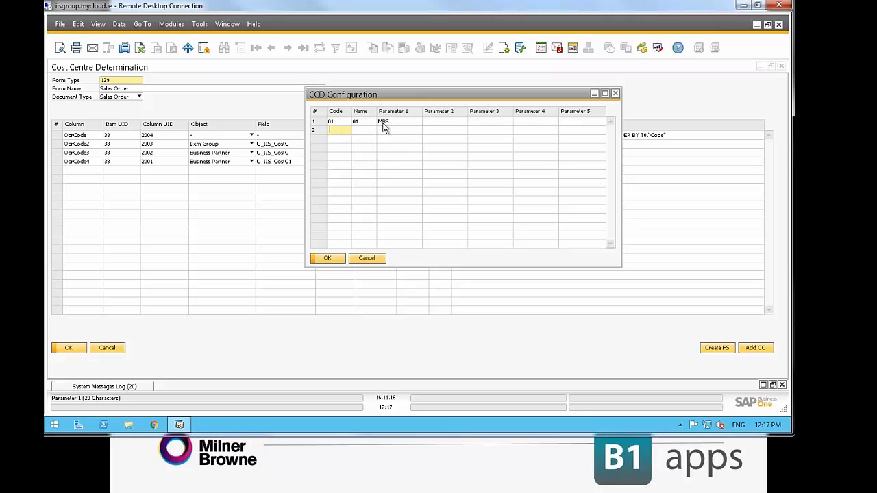
{"action": "left_click", "coordinate": [368, 258]}
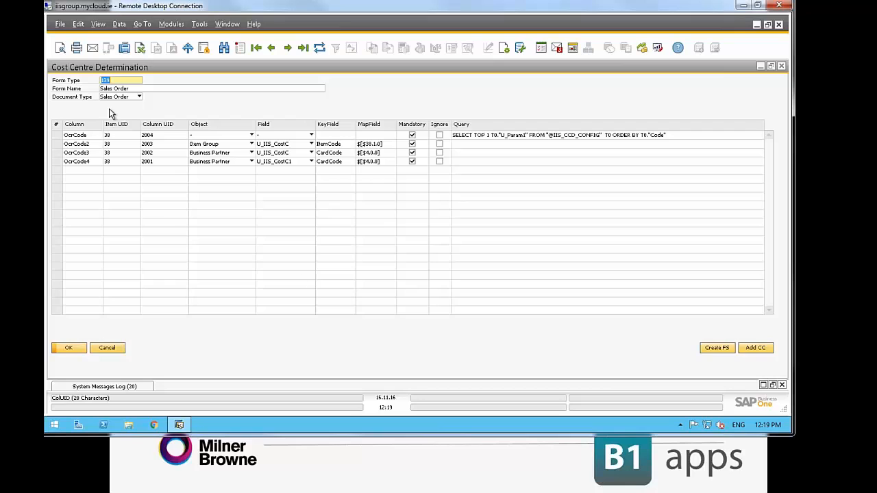
{"action": "left_click", "coordinate": [98, 24]}
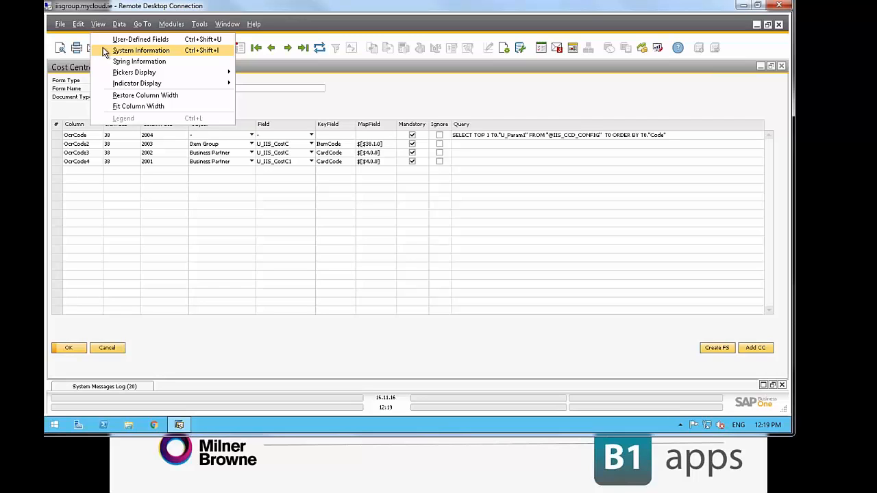
{"action": "left_click", "coordinate": [399, 91]}
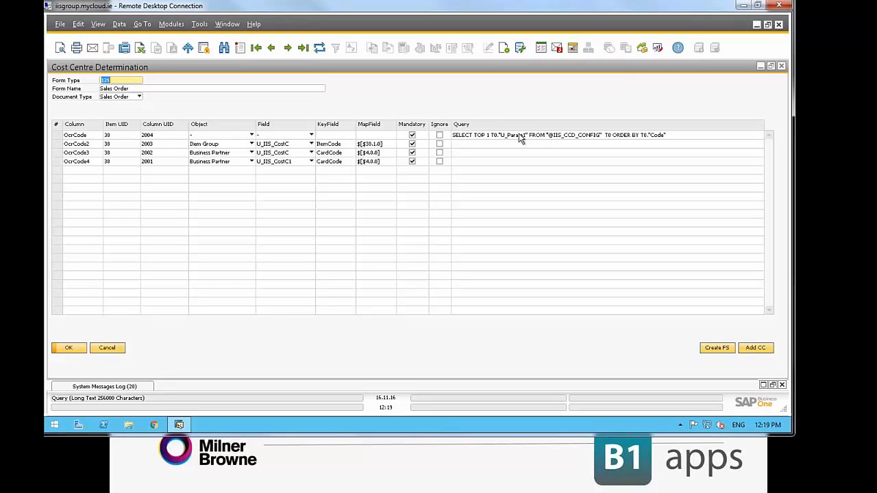